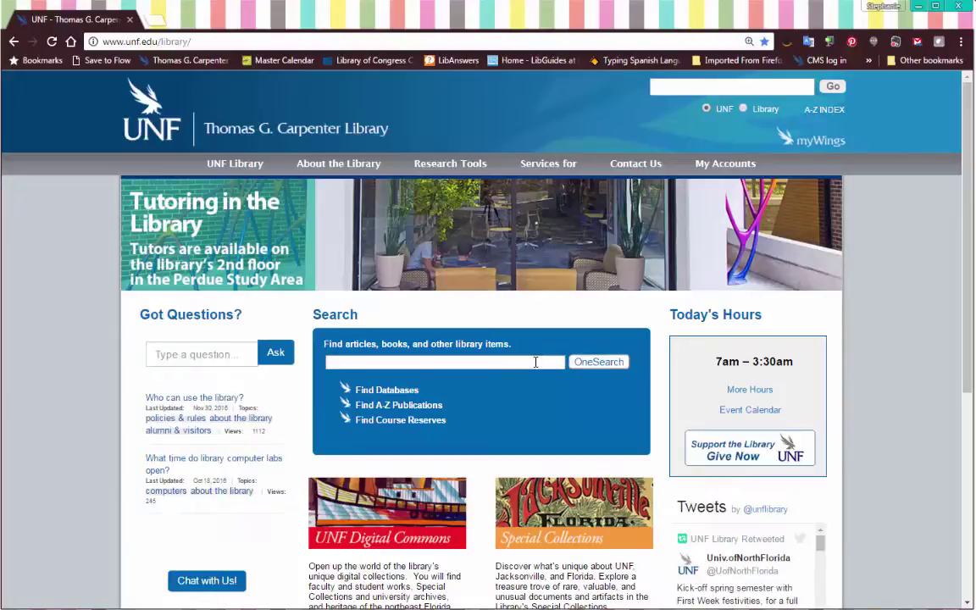
Run a OneSearch keyword search for 'cookies', returning 1,200,121 results
left_click(536, 362)
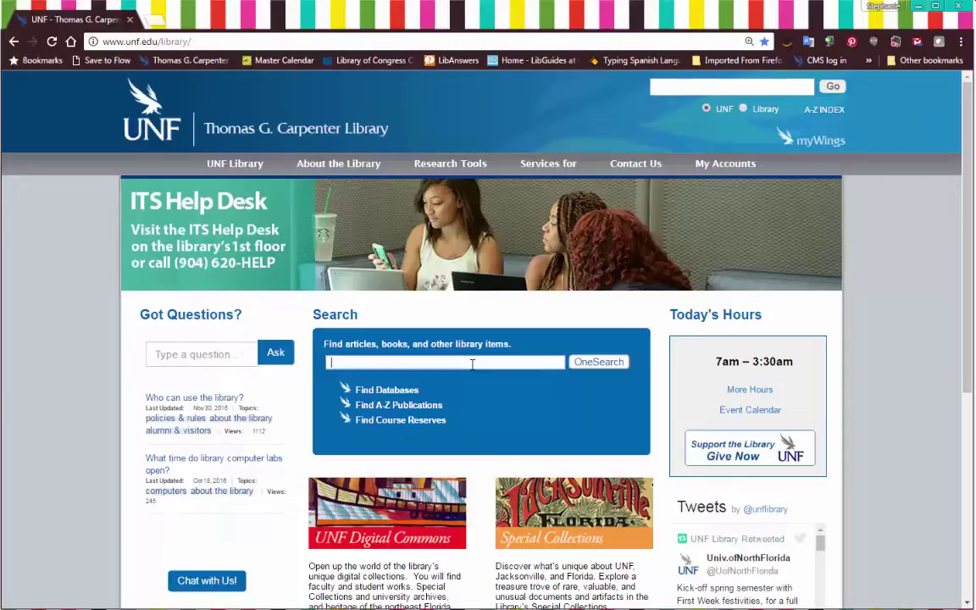
type("cookies")
key("Return")
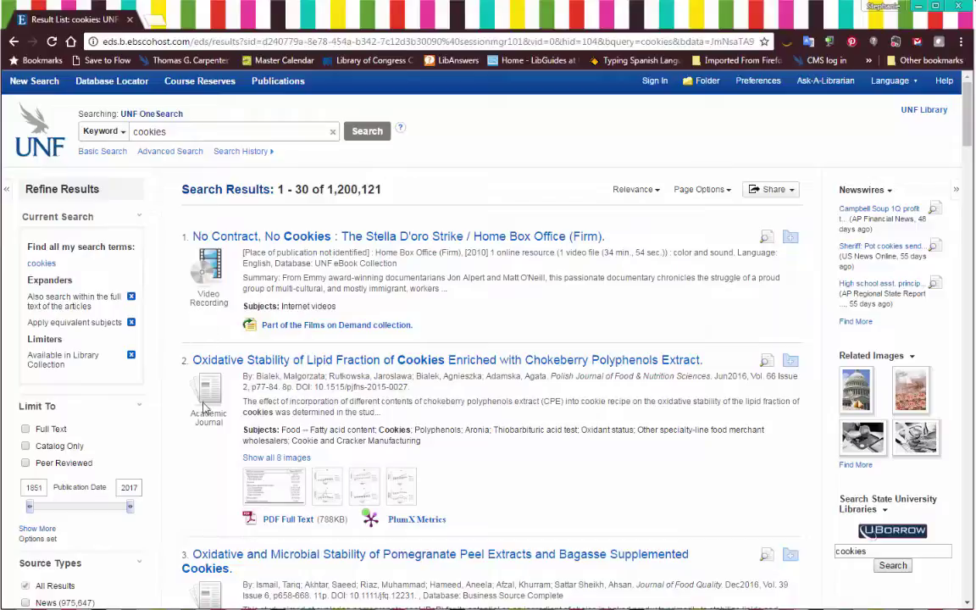
scroll(479, 425, "down", 3)
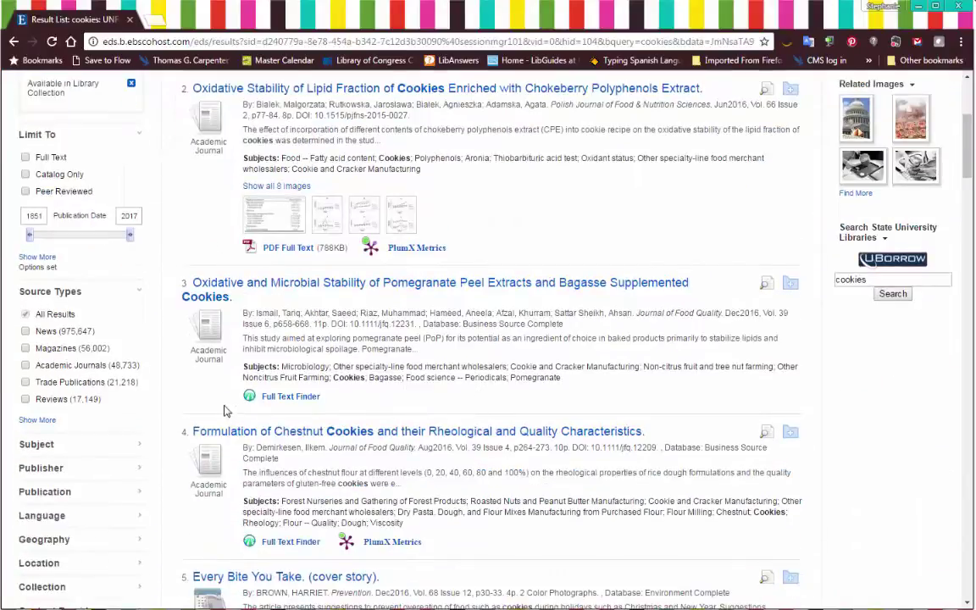
scroll(229, 407, "down", 4)
scroll(224, 406, "down", 4)
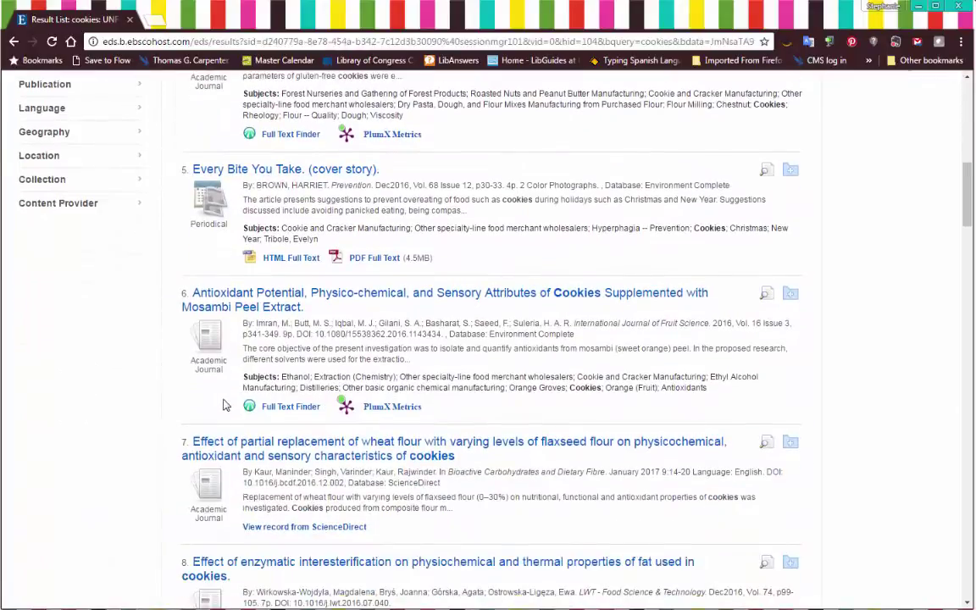
scroll(225, 405, "up", 12)
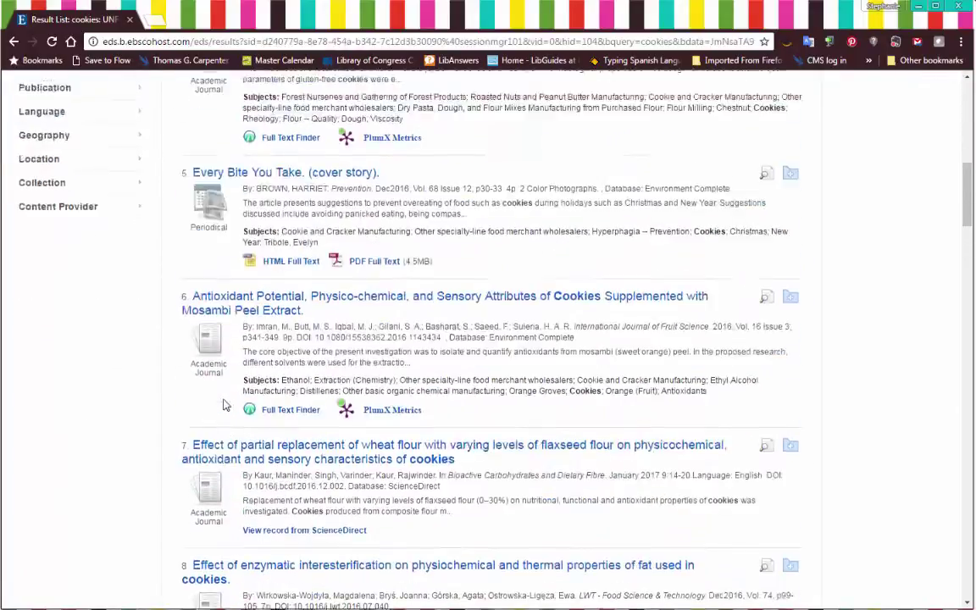
scroll(224, 405, "up", 2)
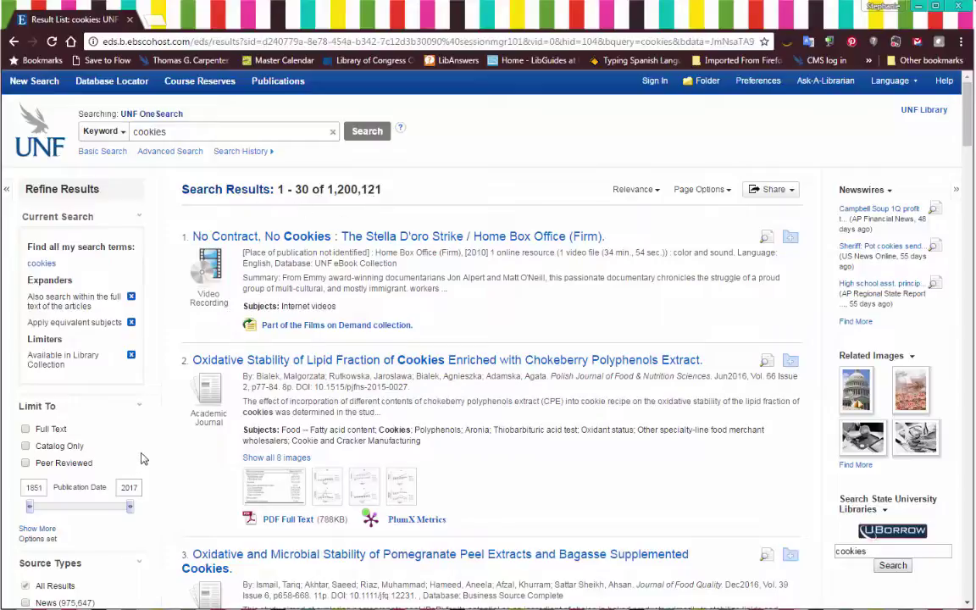
scroll(165, 445, "down", 3)
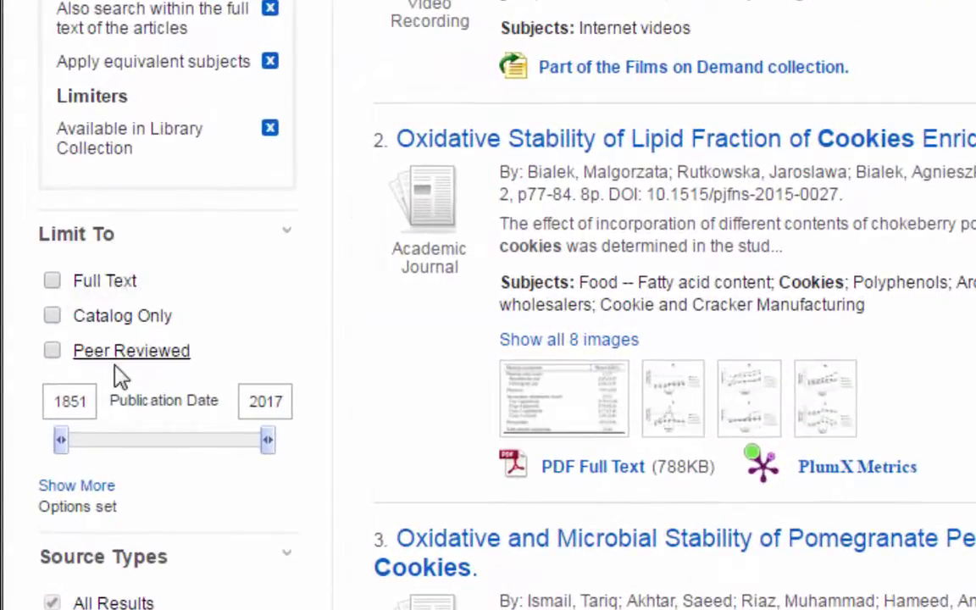
Limit the cookies results to Peer Reviewed items, cutting them to 57,205
left_click(52, 351)
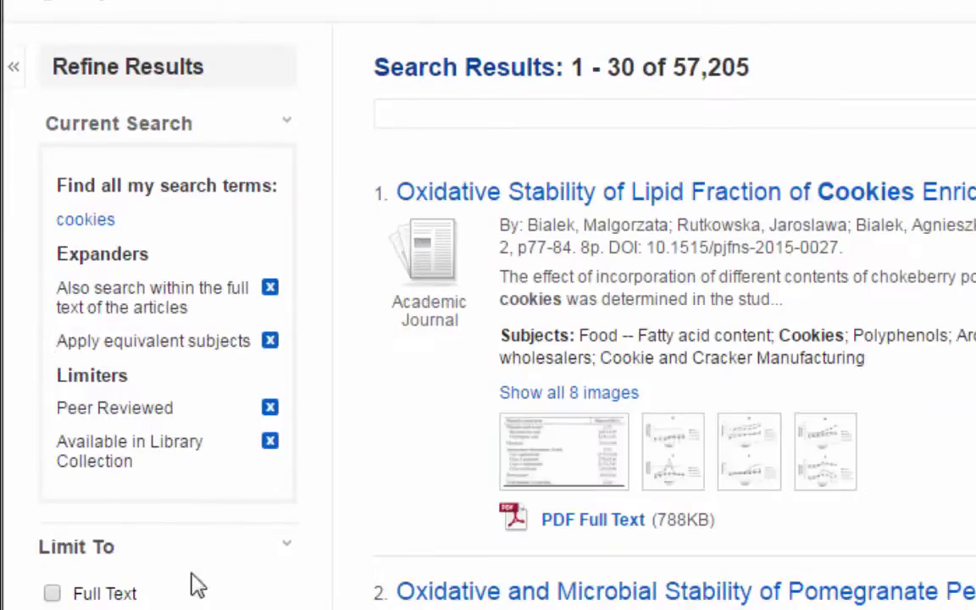
scroll(271, 593, "down", 3)
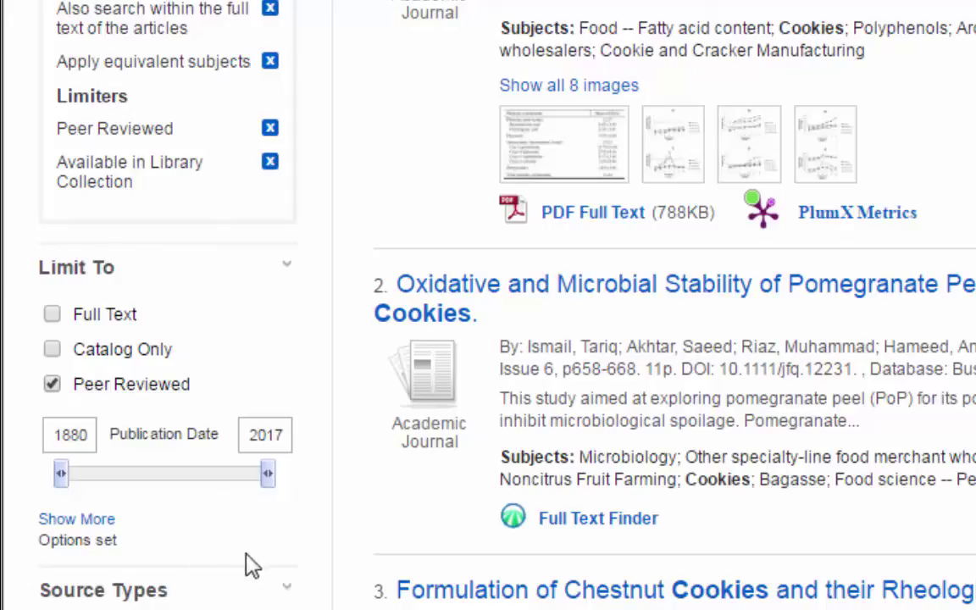
scroll(252, 565, "up", 2)
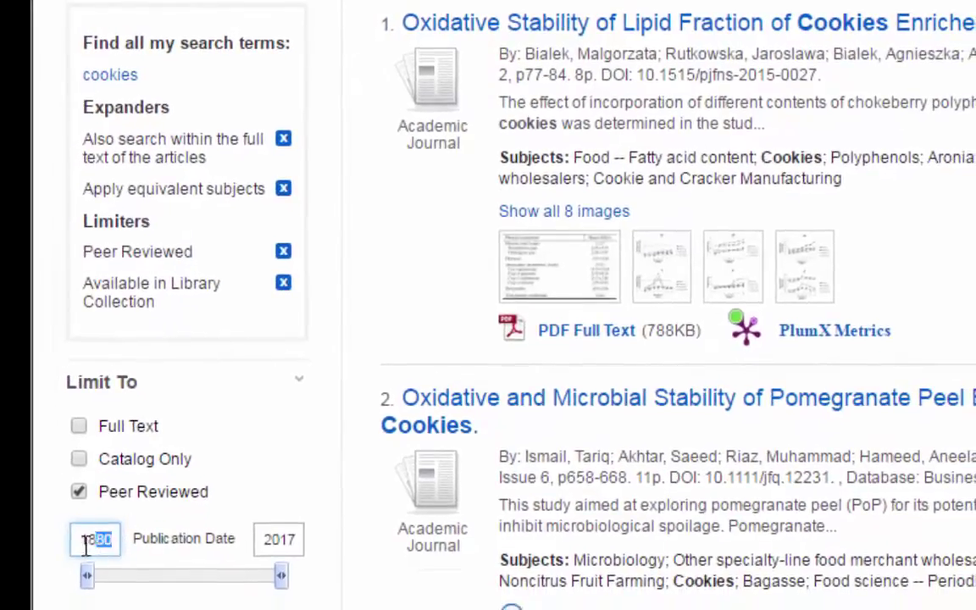
Change the publication date start year from 1880 to 2010, leaving 25,785 results
double_click(85, 556)
type("2010")
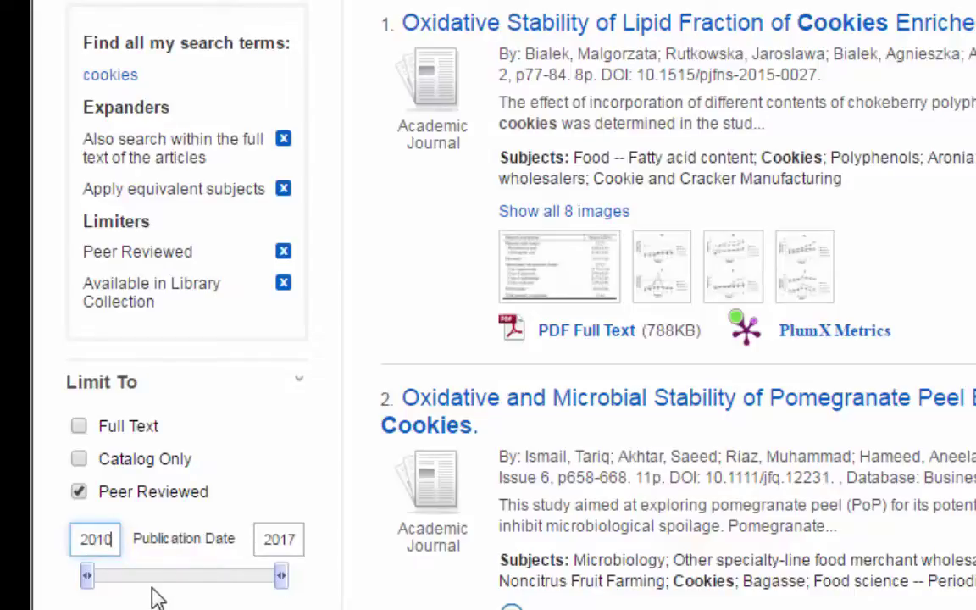
key("Return")
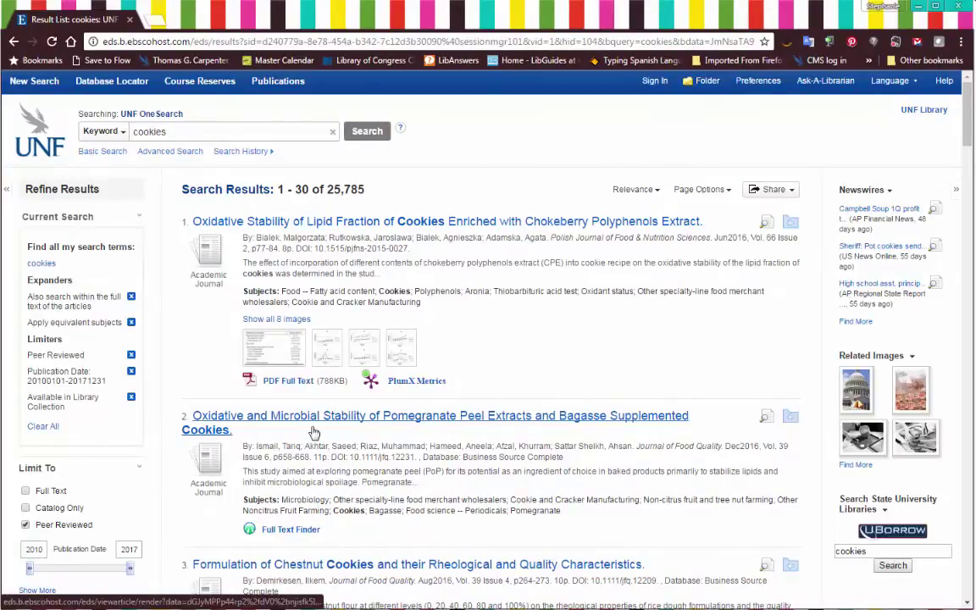
Uncheck the Peer Reviewed limit so the 2010–2017 results grow to 673,320
scroll(313, 432, "down", 1)
scroll(313, 432, "down", 2)
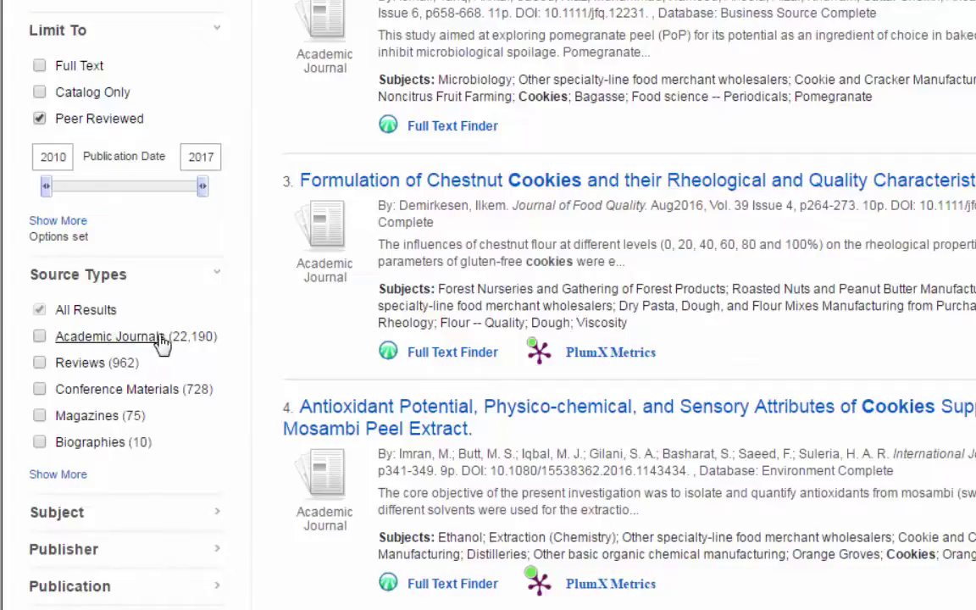
scroll(305, 333, "up", 5)
scroll(305, 333, "up", 1)
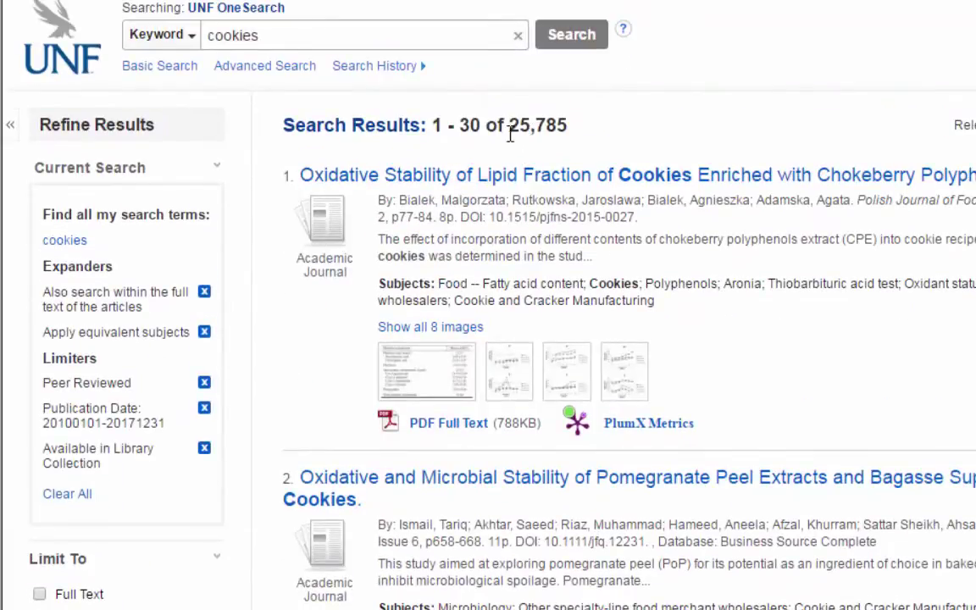
scroll(172, 462, "down", 4)
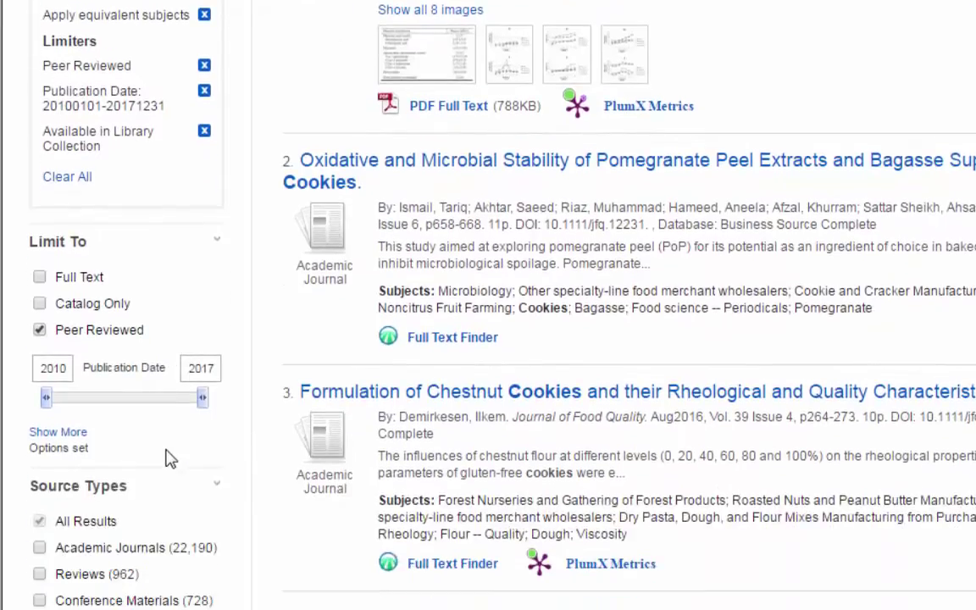
left_click(39, 330)
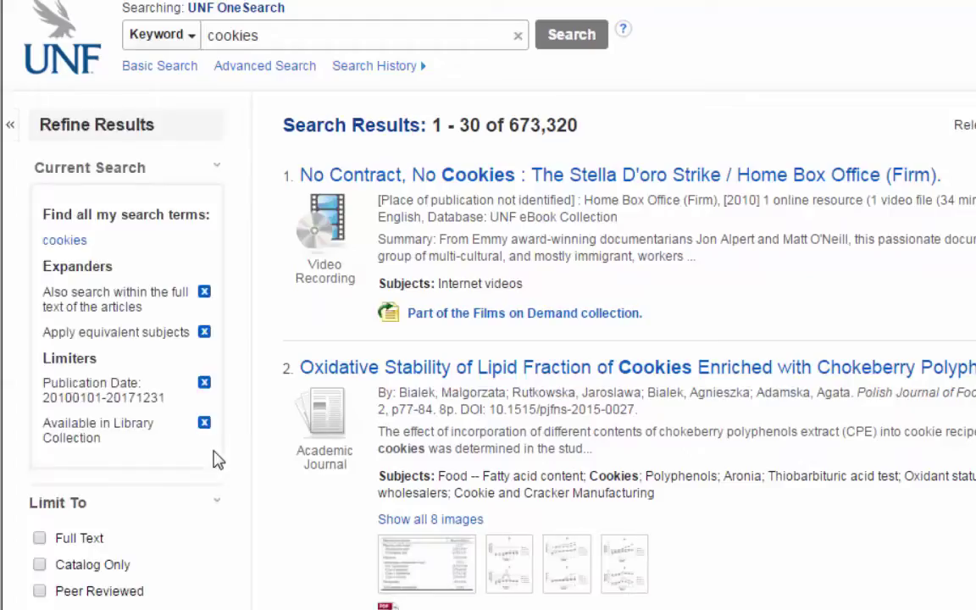
Restrict the source type to Videos from the full source type list, leaving 6 recordings
scroll(216, 458, "down", 6)
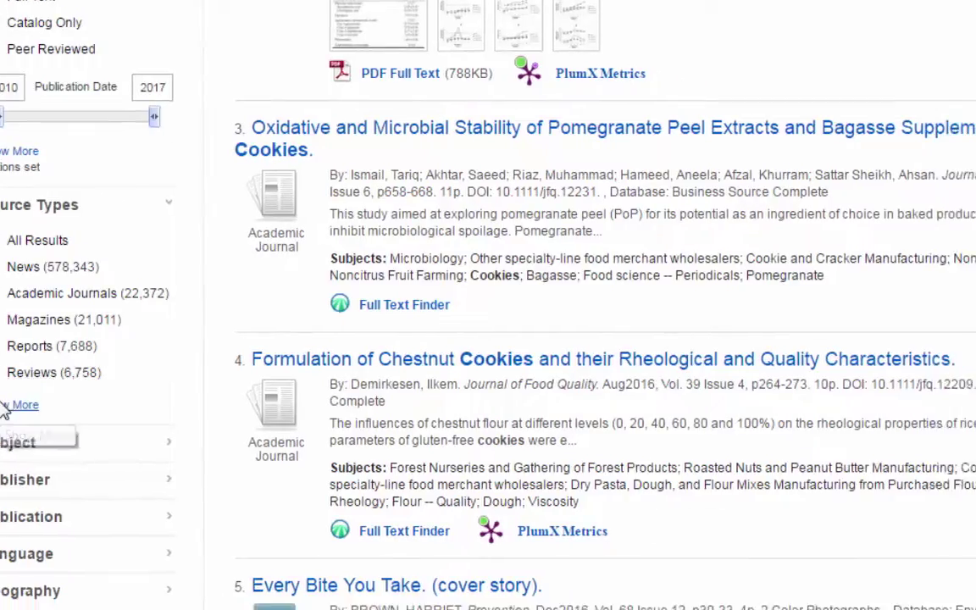
left_click(53, 418)
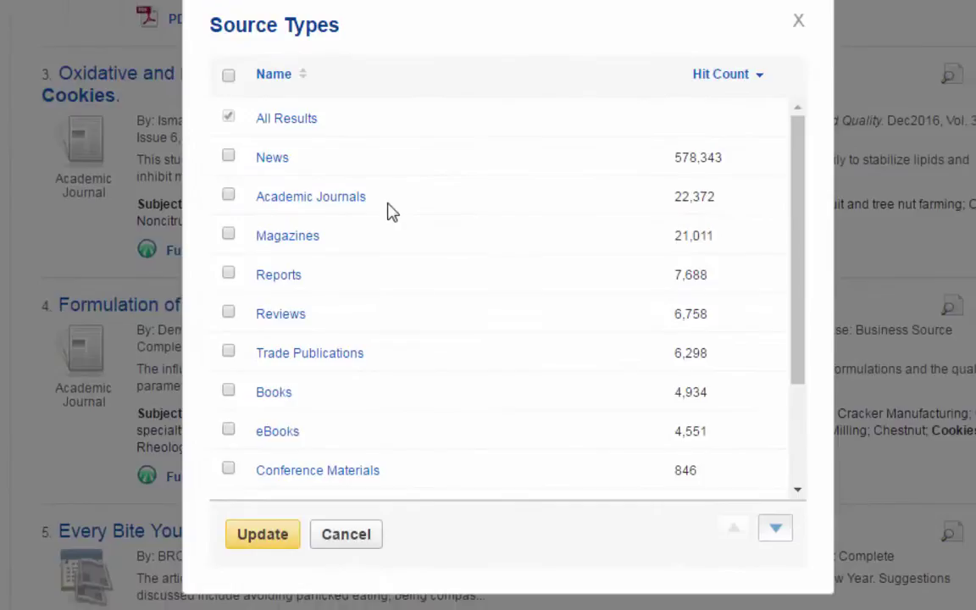
scroll(481, 222, "down", 4)
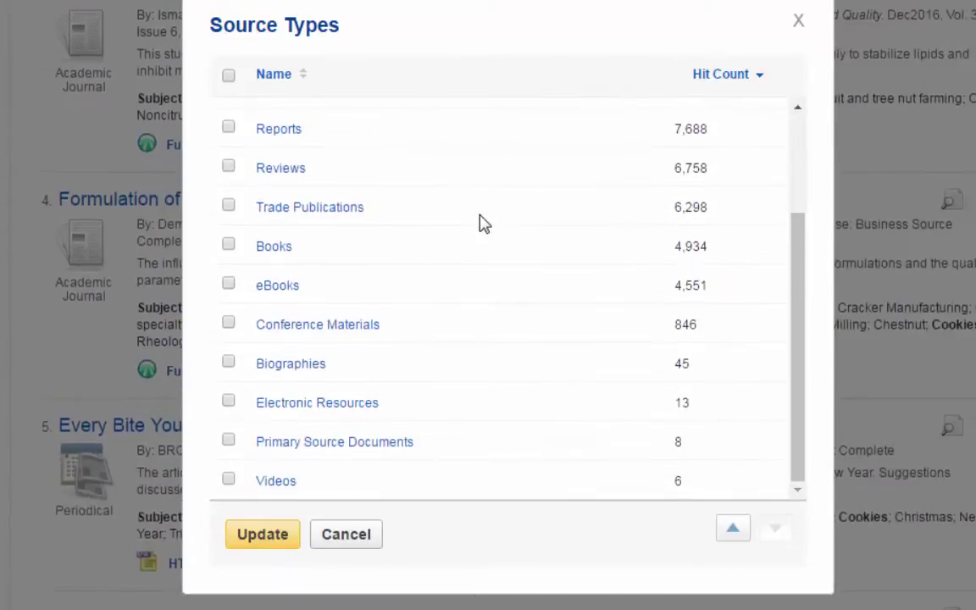
scroll(481, 222, "down", 2)
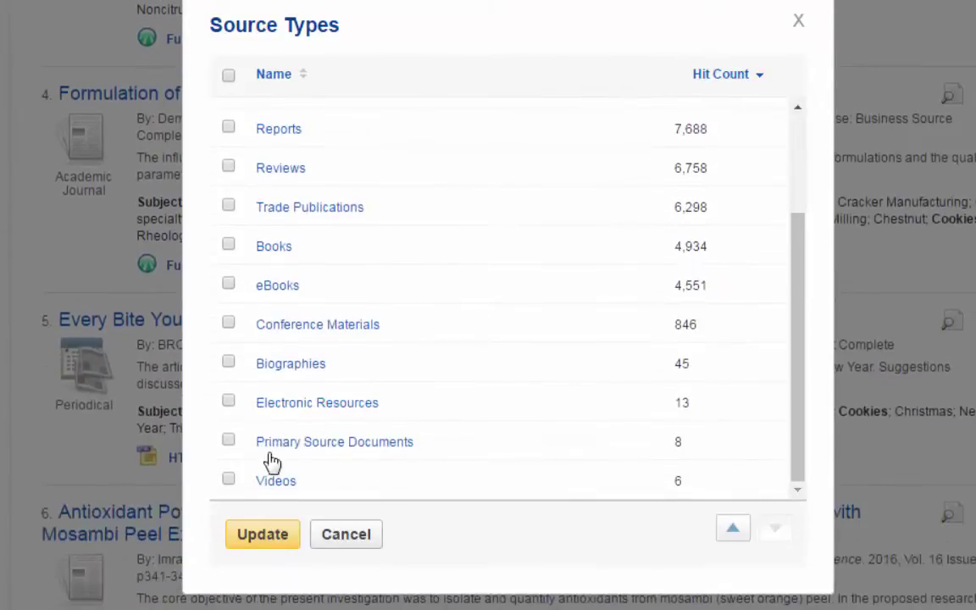
left_click(273, 481)
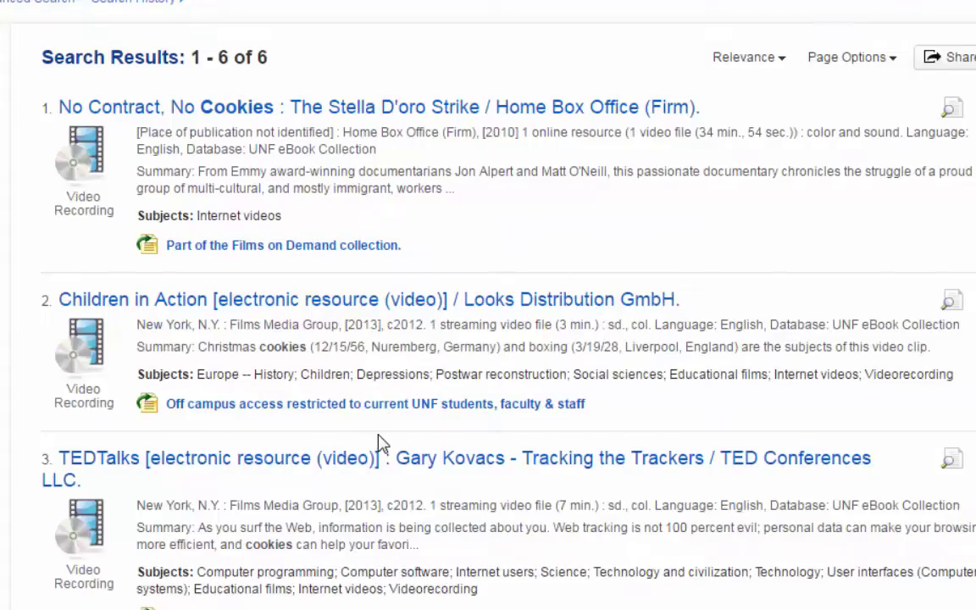
scroll(380, 442, "down", 3)
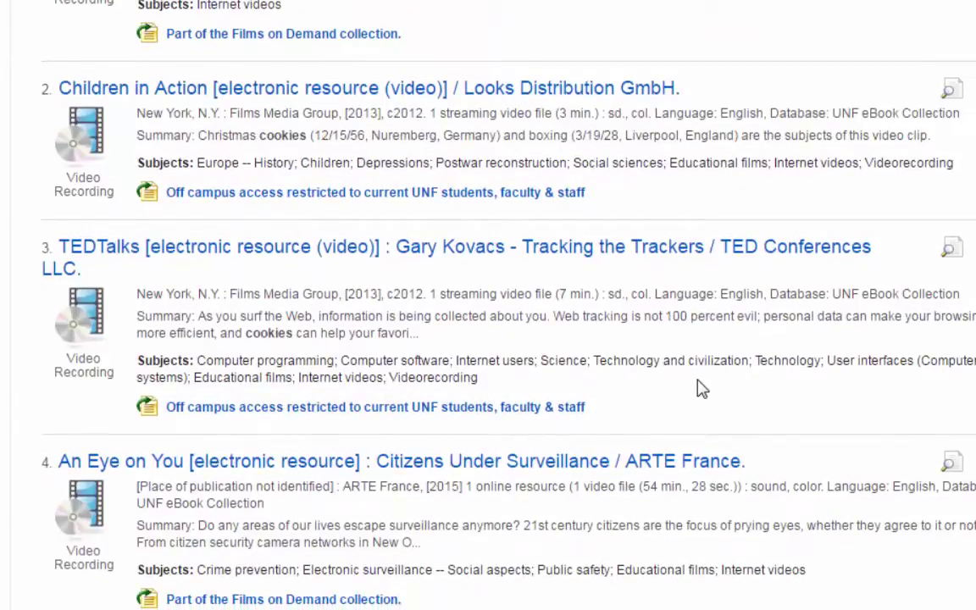
scroll(701, 389, "up", 3)
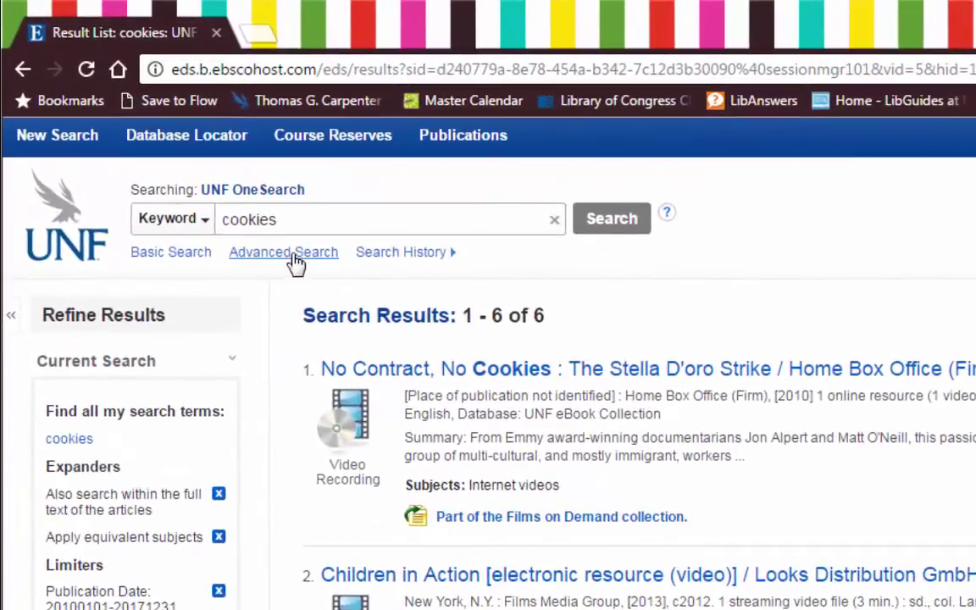
left_click(288, 253)
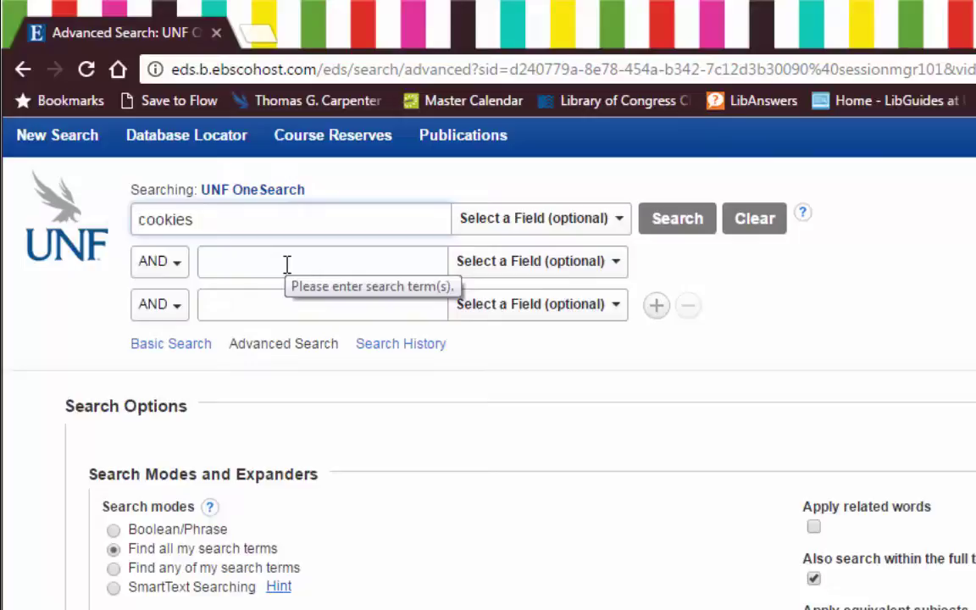
left_click(176, 275)
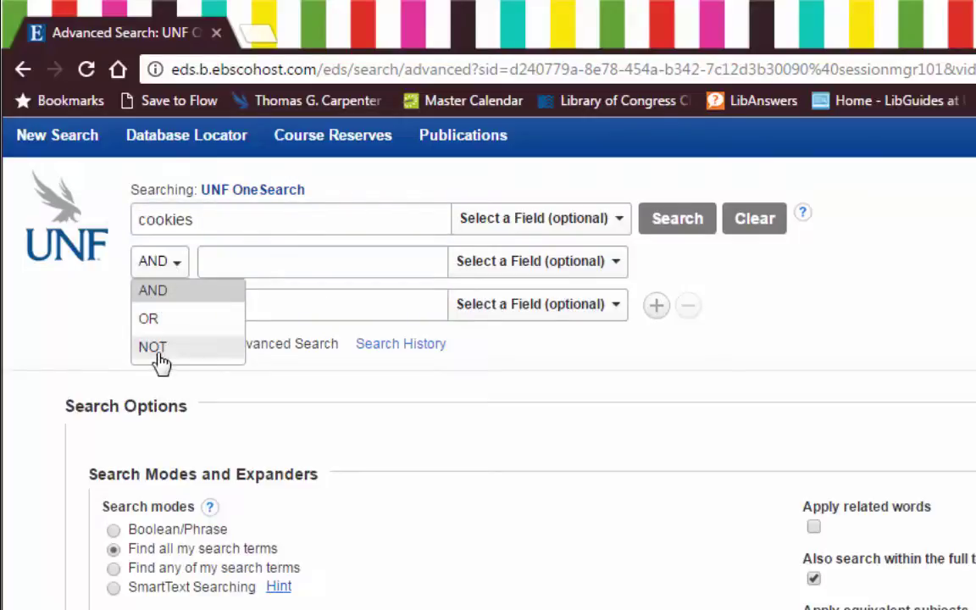
left_click(216, 261)
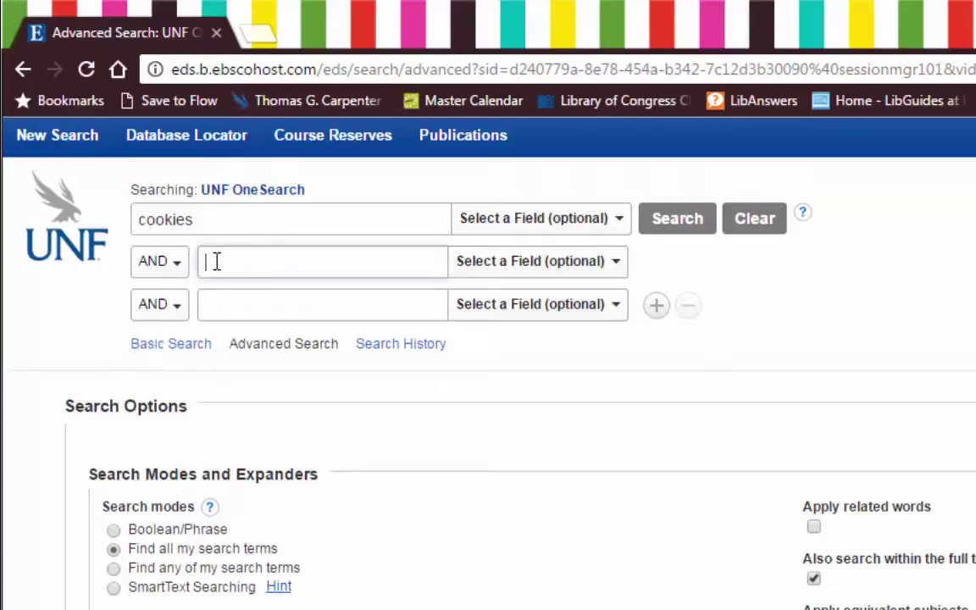
left_click(575, 222)
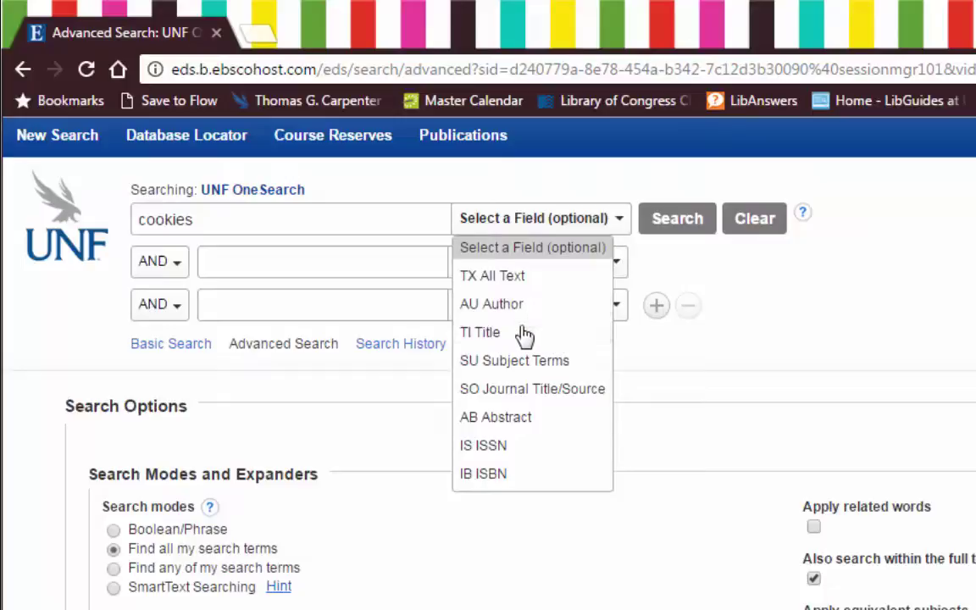
scroll(602, 607, "down", 1)
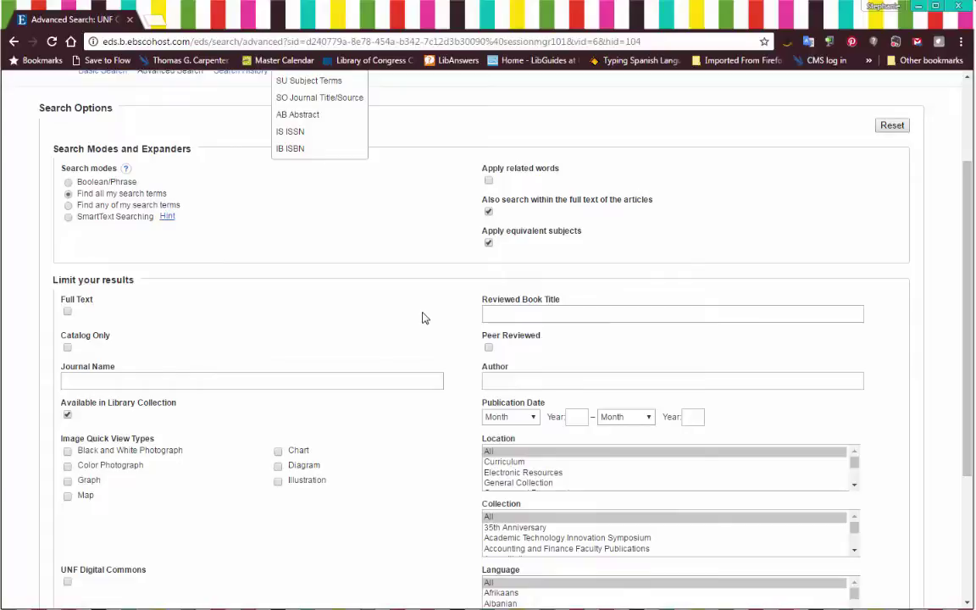
scroll(423, 318, "down", 1)
scroll(239, 340, "up", 2)
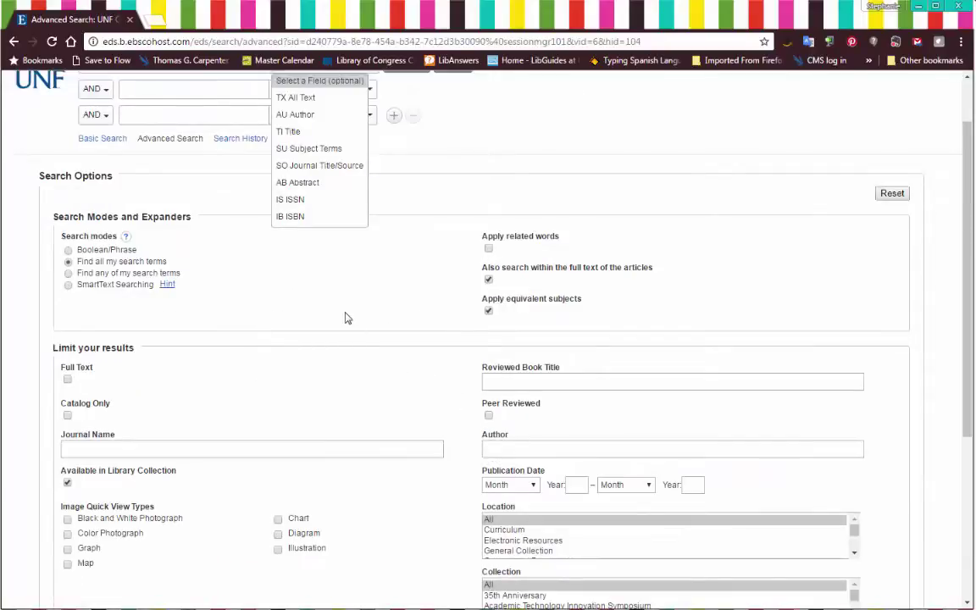
scroll(47, 91, "up", 2)
left_click(103, 207)
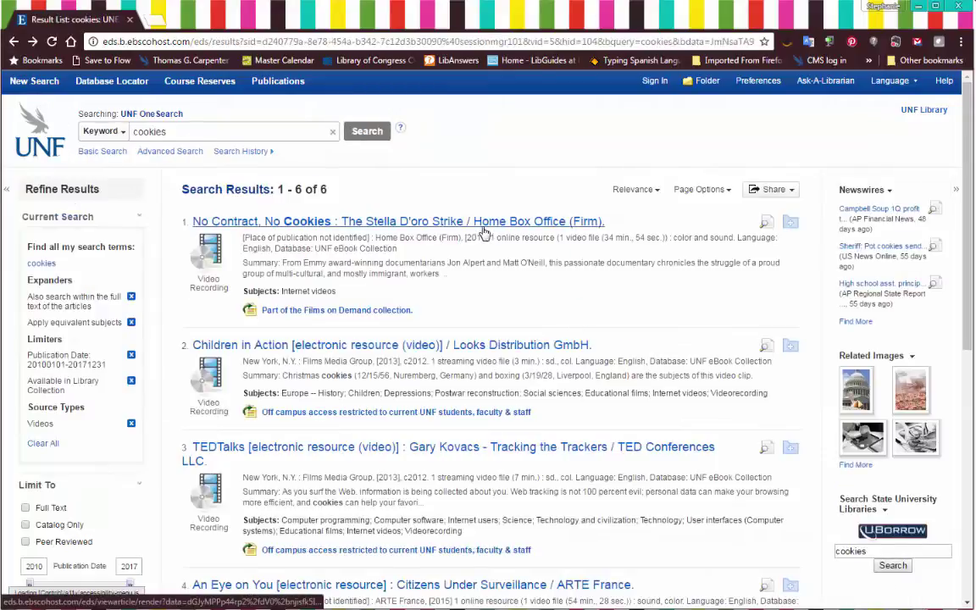
Open the detailed record for 'No Contract, No Cookies: The Stella D'oro Strike'
left_click(476, 227)
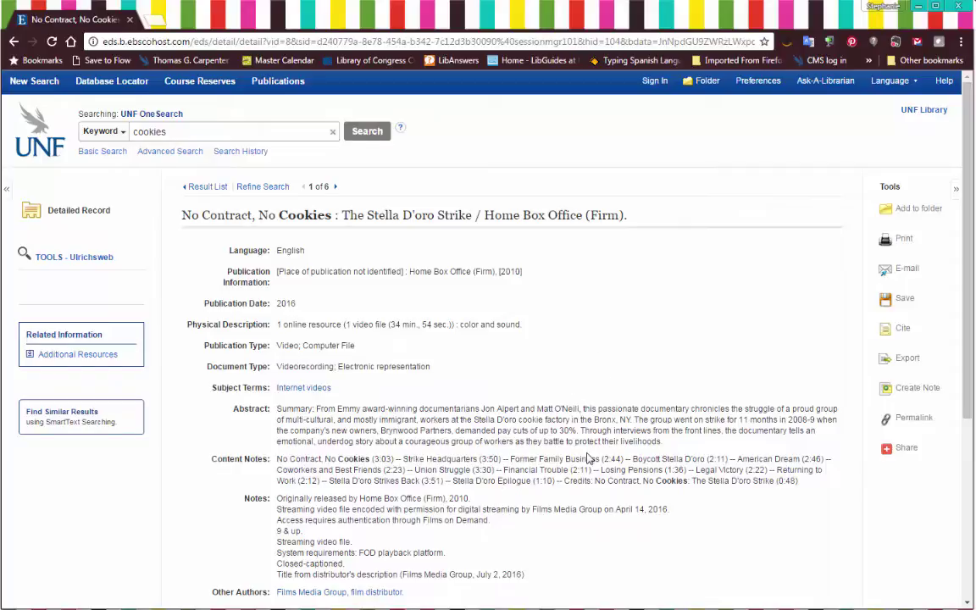
scroll(523, 457, "down", 3)
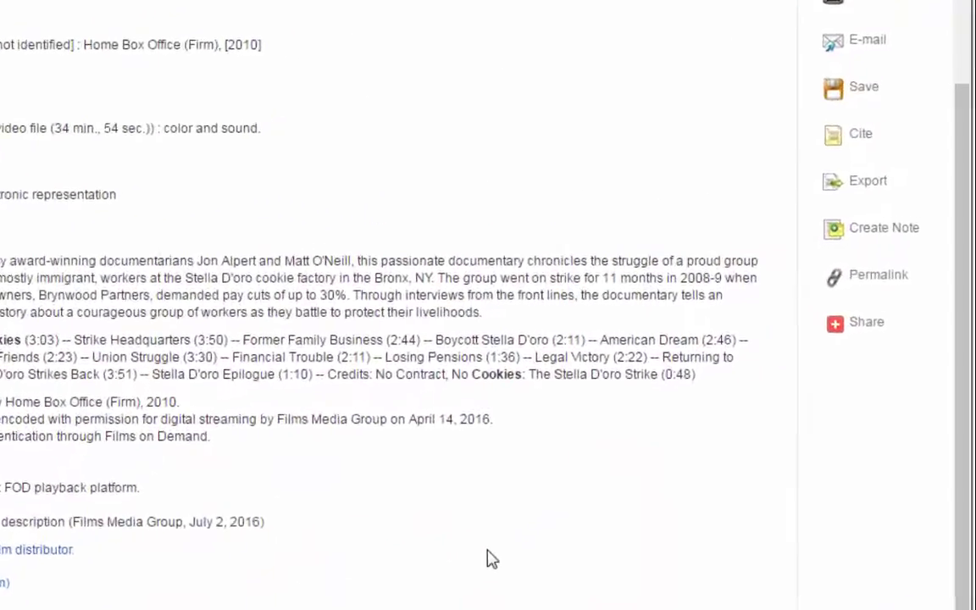
scroll(491, 559, "up", 3)
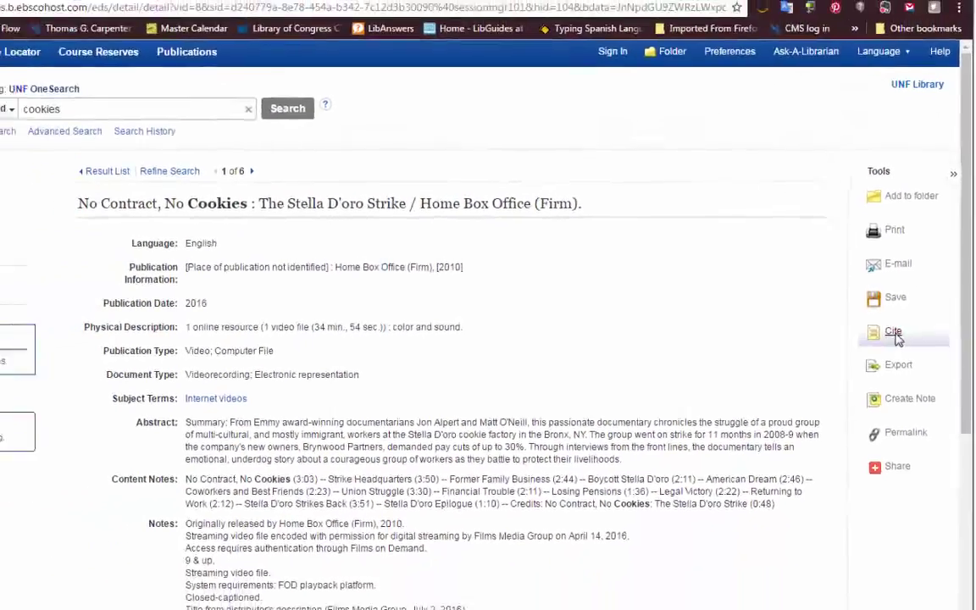
Review the record's citation styles, then bring up its Export Manager with RefWorks direct export
left_click(843, 347)
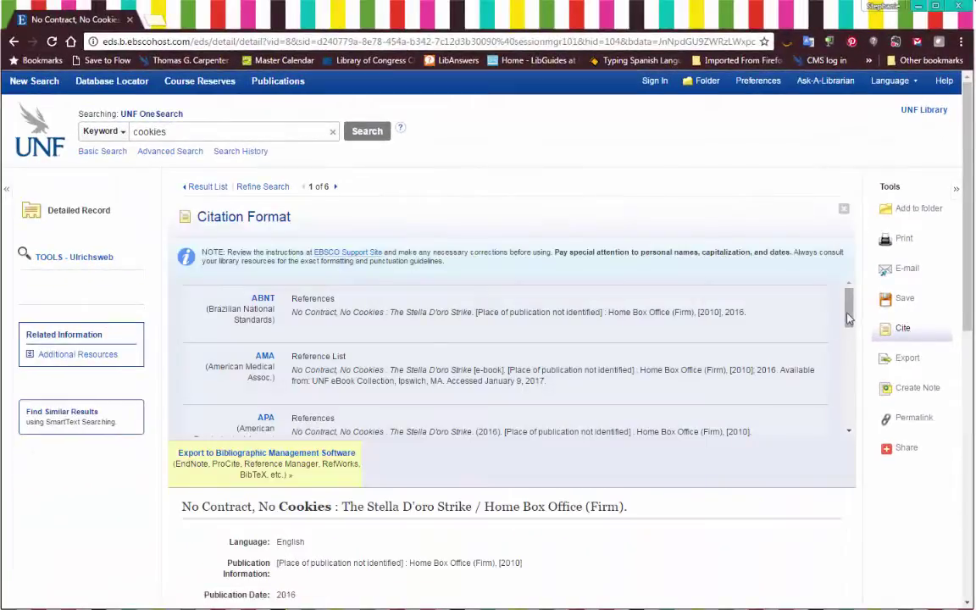
left_click_drag(847, 322, 847, 384)
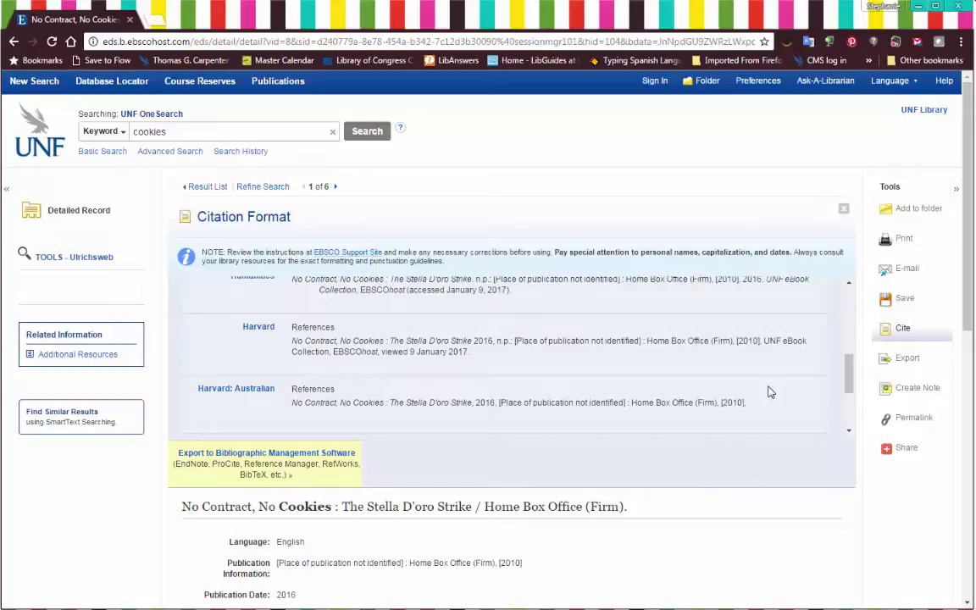
left_click_drag(847, 370, 850, 405)
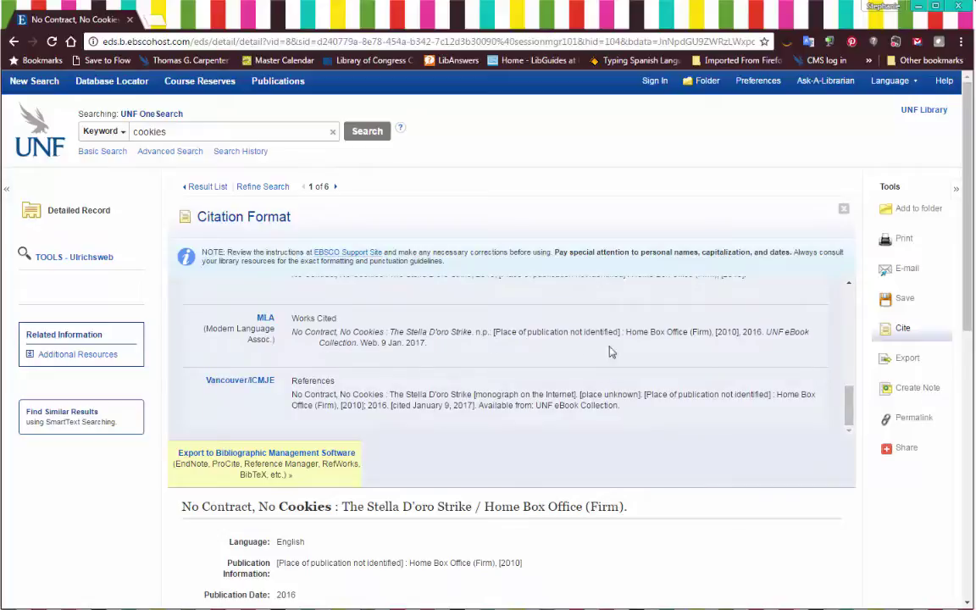
left_click(908, 361)
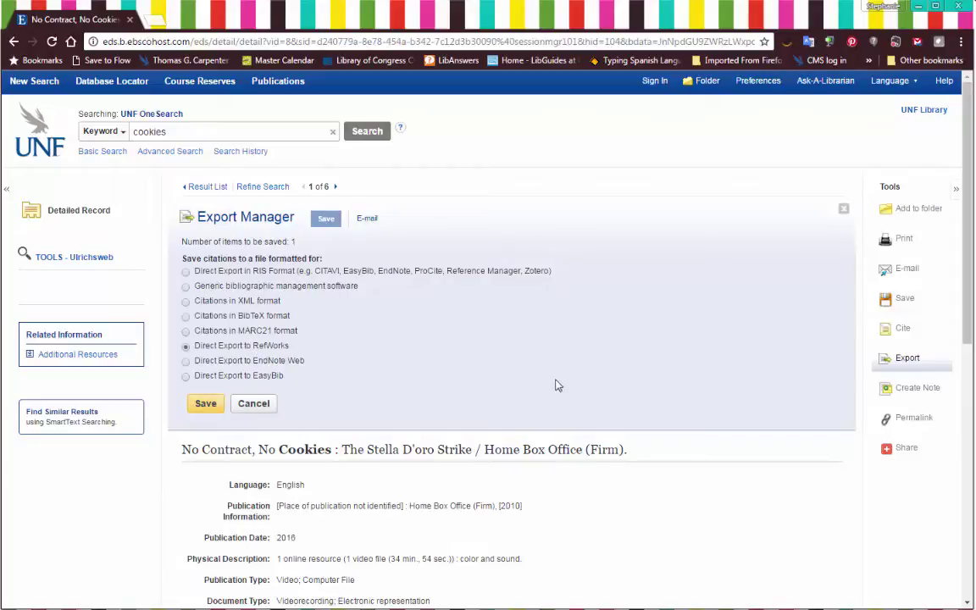
Display the permanent link for the No Contract, No Cookies record
left_click(912, 418)
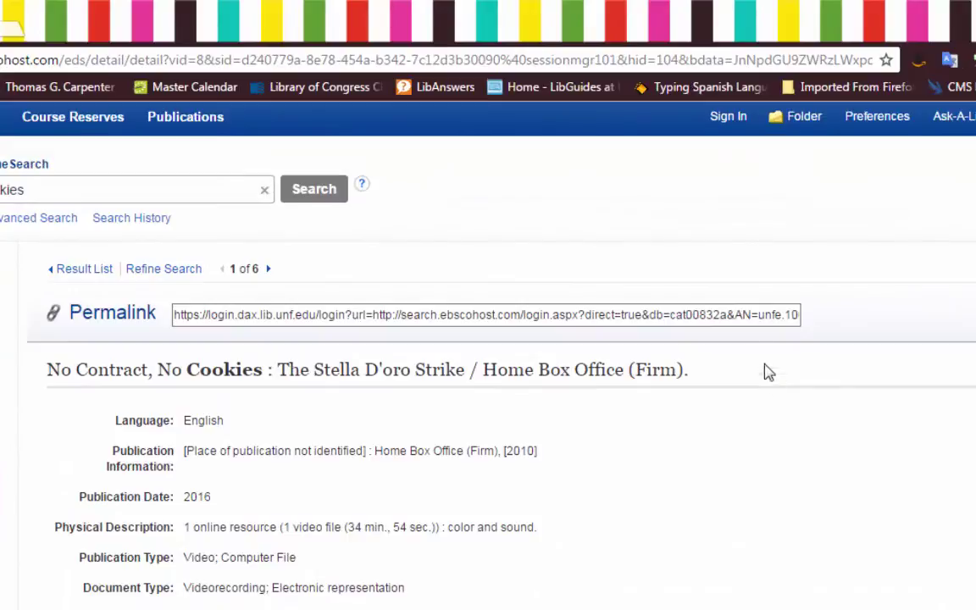
Select the permalink URL, then return to the six-video cookies result list
left_click(680, 316)
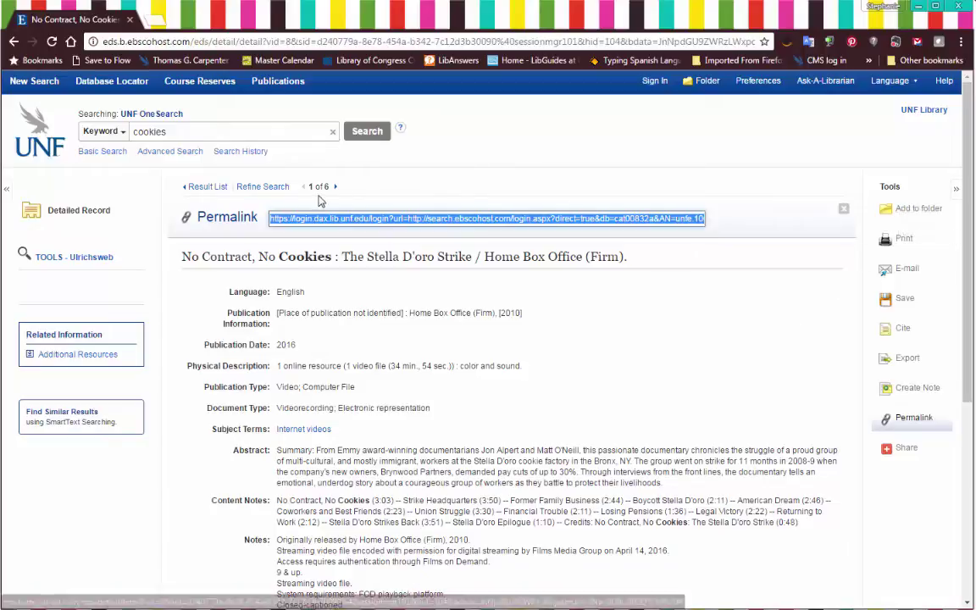
left_click(201, 186)
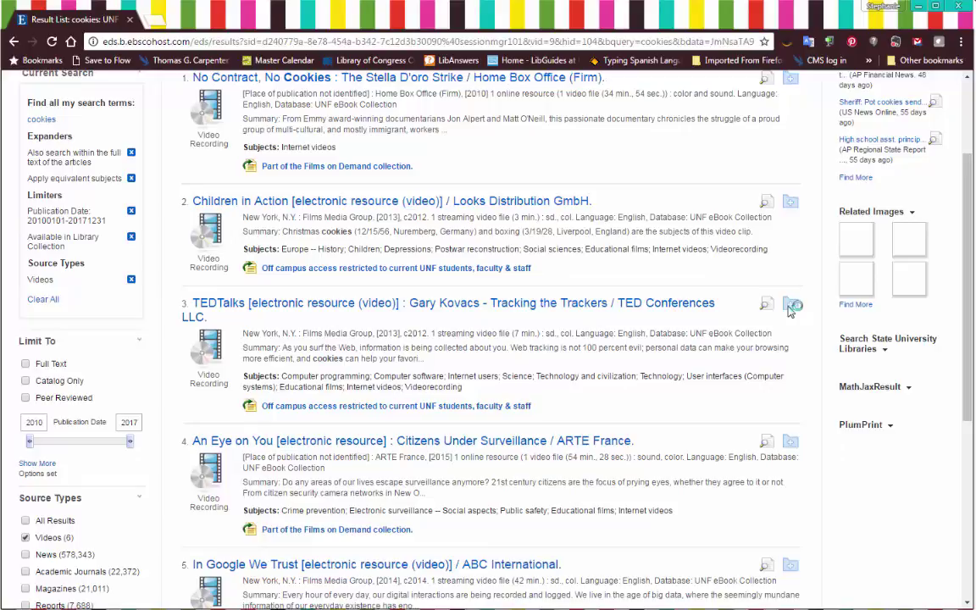
scroll(644, 224, "up", 2)
scroll(703, 176, "down", 2)
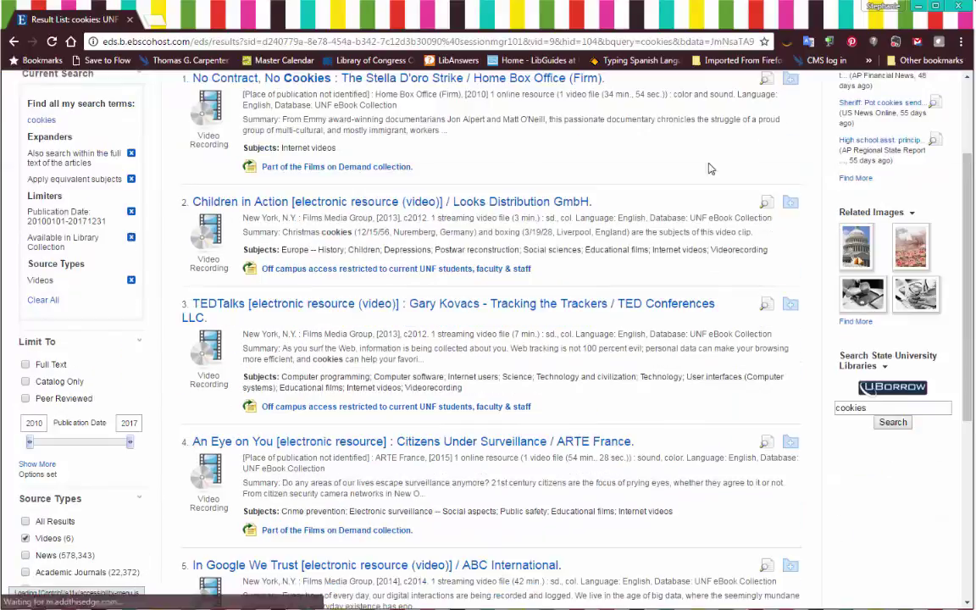
scroll(699, 178, "up", 2)
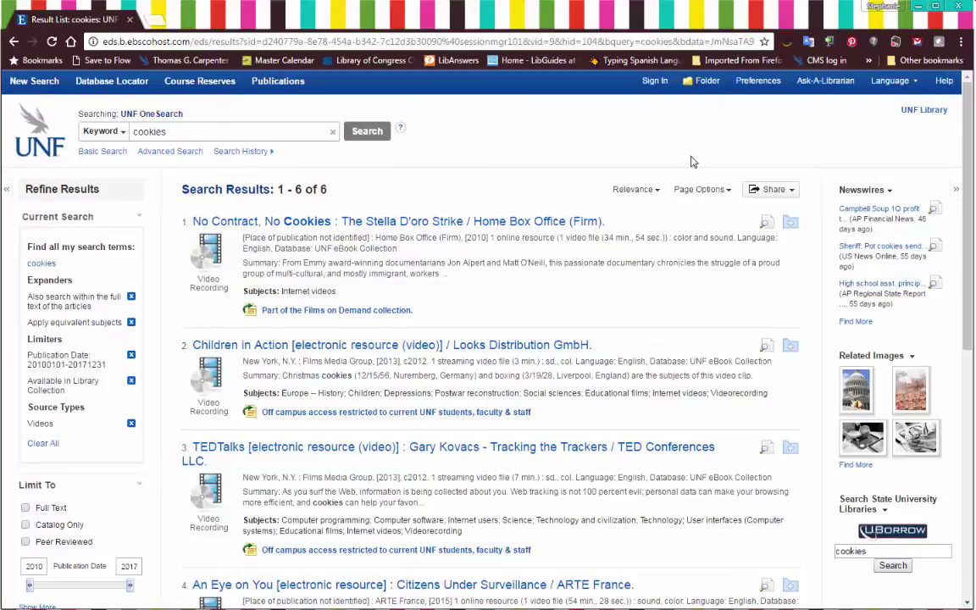
Go to the Sign In to My EBSCOhost page, then use its Back link
left_click(653, 85)
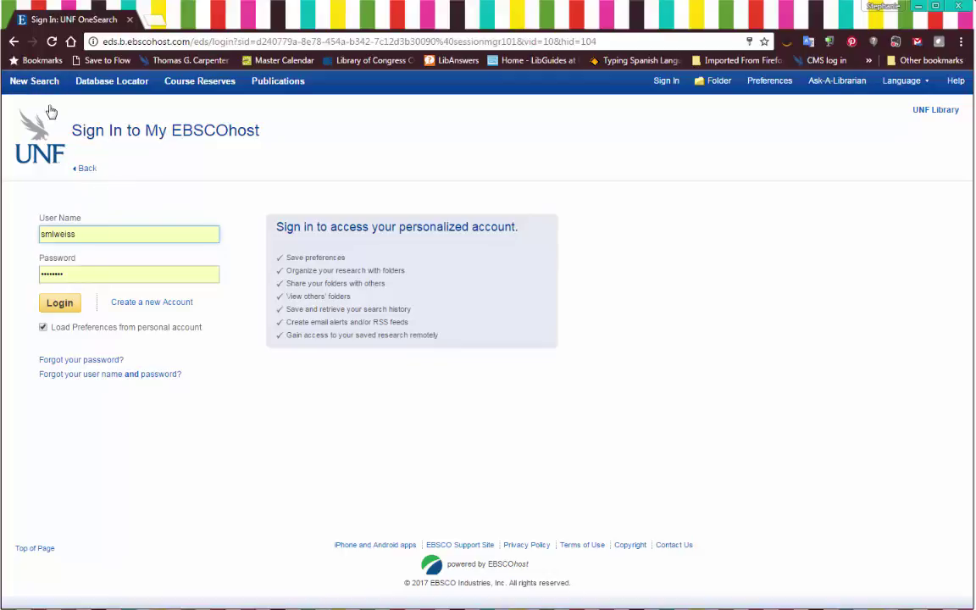
left_click(85, 169)
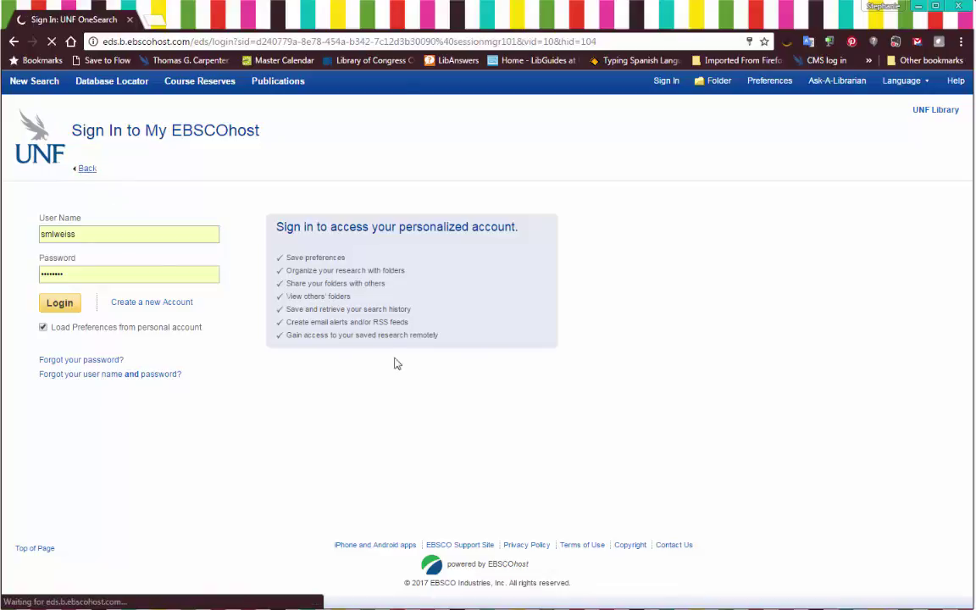